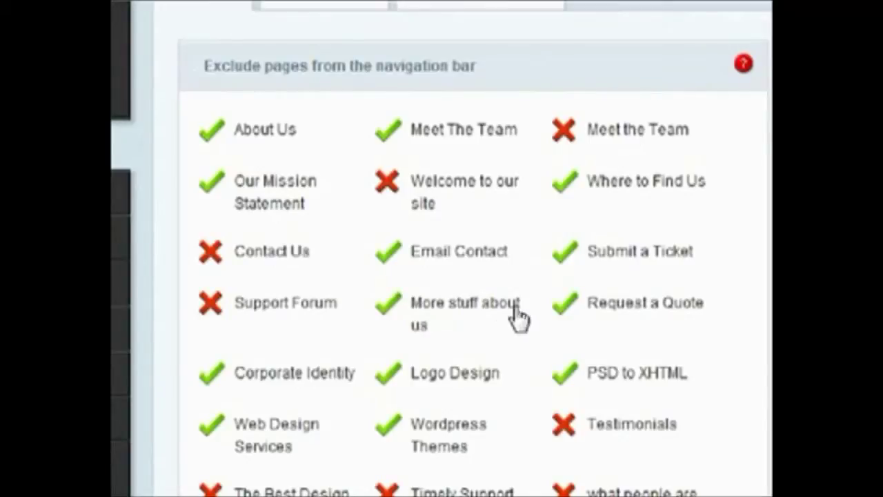
- Exclude Request a Quote from the navigation pages, then show the Our Mission Statement slide
left_click(594, 311)
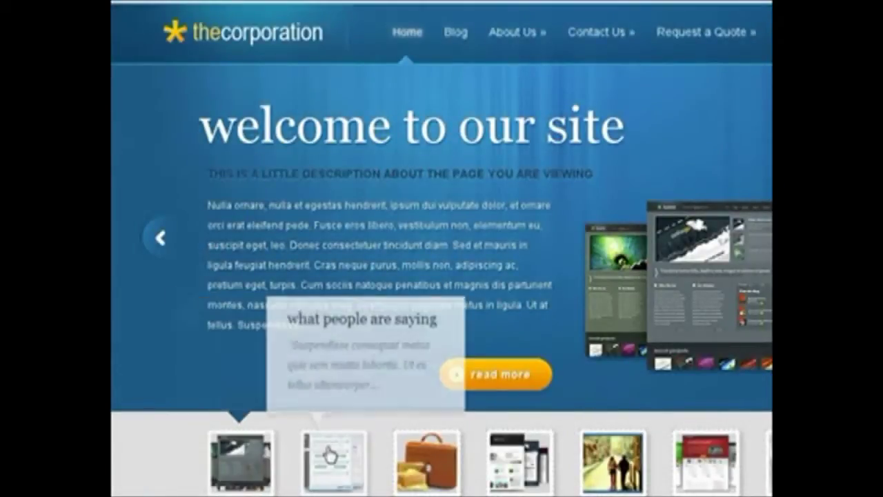
left_click(513, 456)
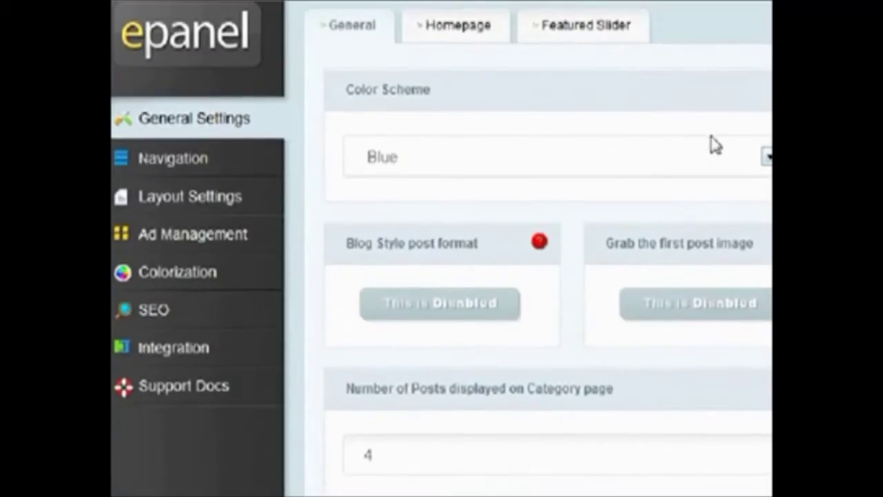
- Check the Blue colour scheme options and toggle the Blog Style post format
left_click(658, 157)
left_click(427, 314)
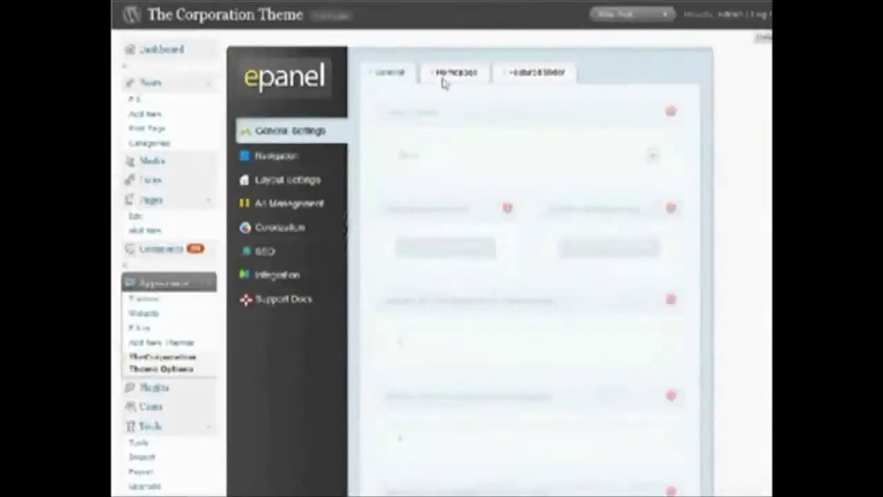
- On the Homepage tab, set the Content Area Page to Logo Design
left_click(444, 82)
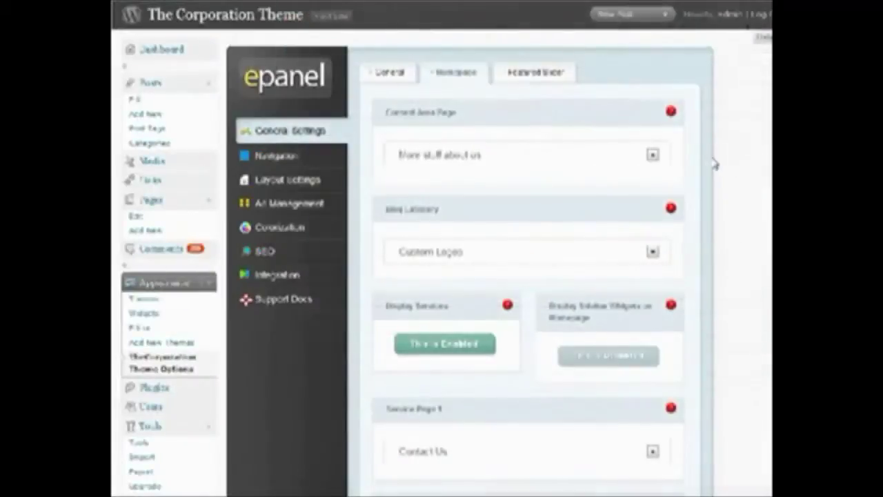
left_click(641, 160)
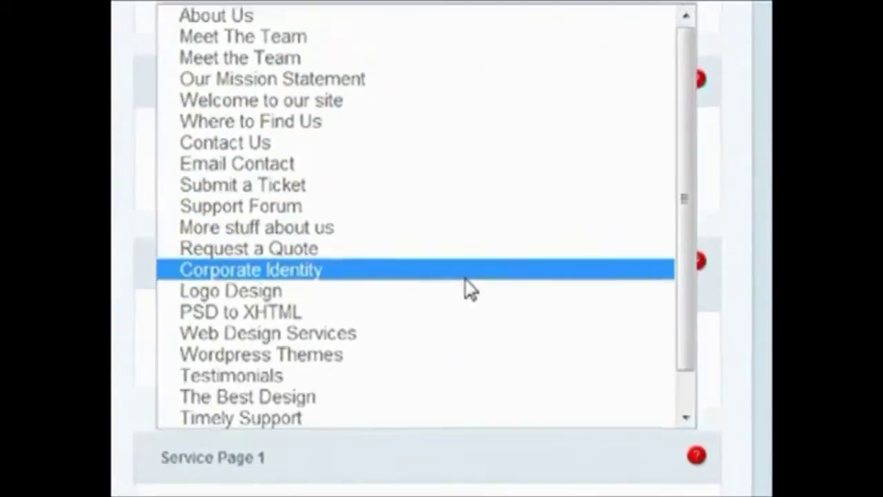
left_click(469, 290)
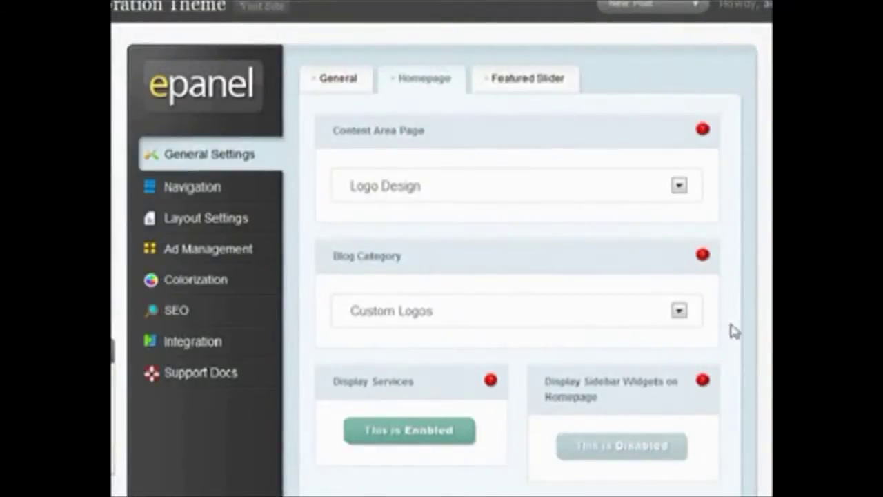
scroll(442, 248, "down", 1)
scroll(442, 248, "down", 1)
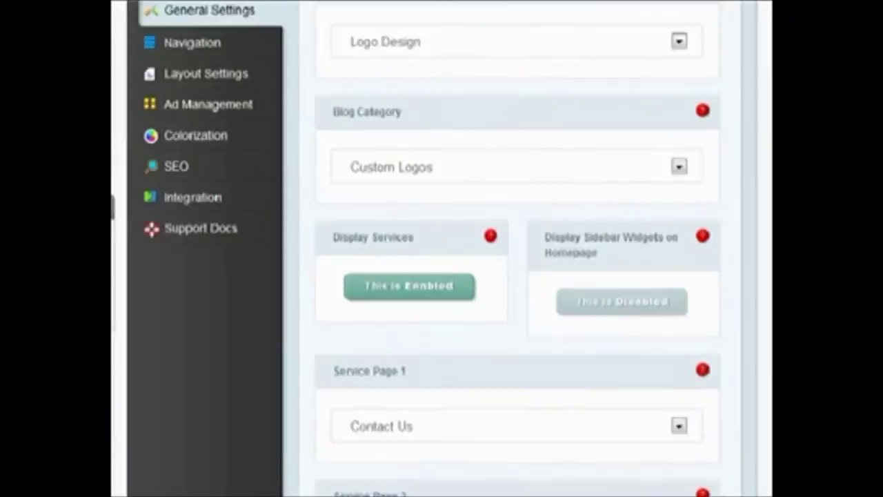
scroll(441, 249, "down", 2)
scroll(441, 248, "down", 1)
- Set Service Page 1 to More stuff about us
left_click(575, 219)
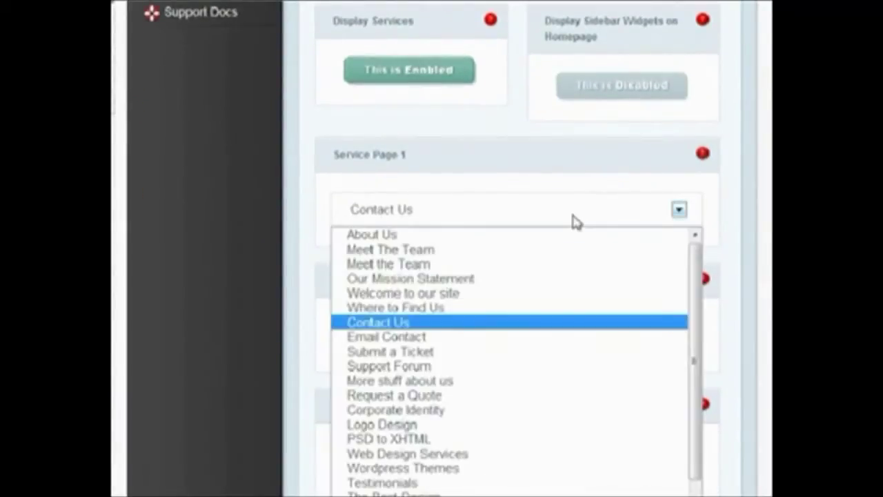
left_click(446, 387)
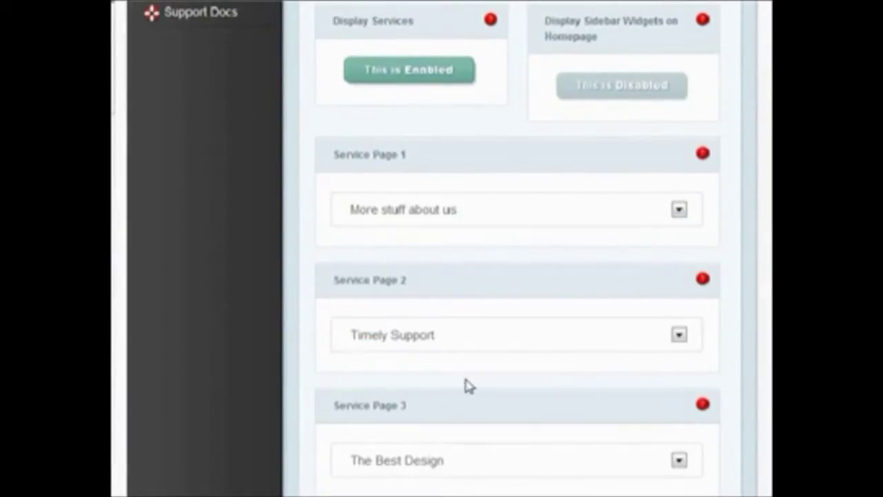
scroll(442, 248, "up", 1)
scroll(442, 248, "up", 1)
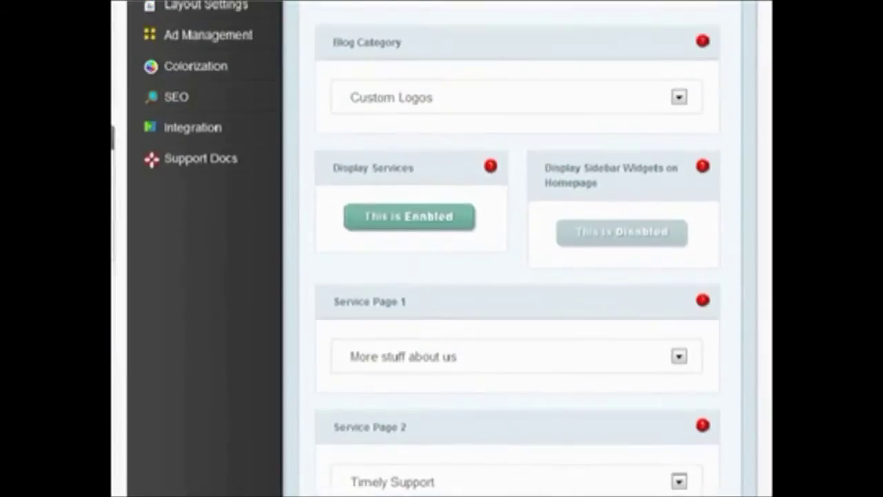
scroll(441, 248, "up", 2)
scroll(442, 248, "up", 1)
- Choose Blog as the homepage Blog Category and review the remaining options
left_click(602, 298)
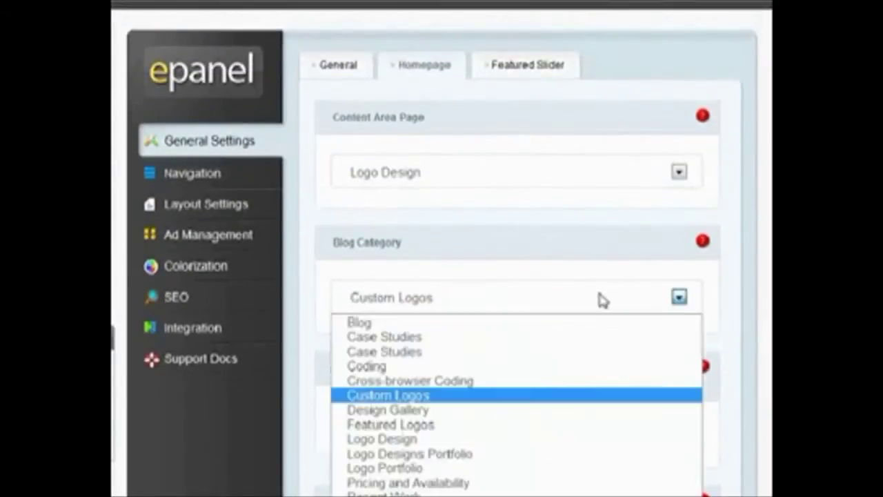
left_click(425, 329)
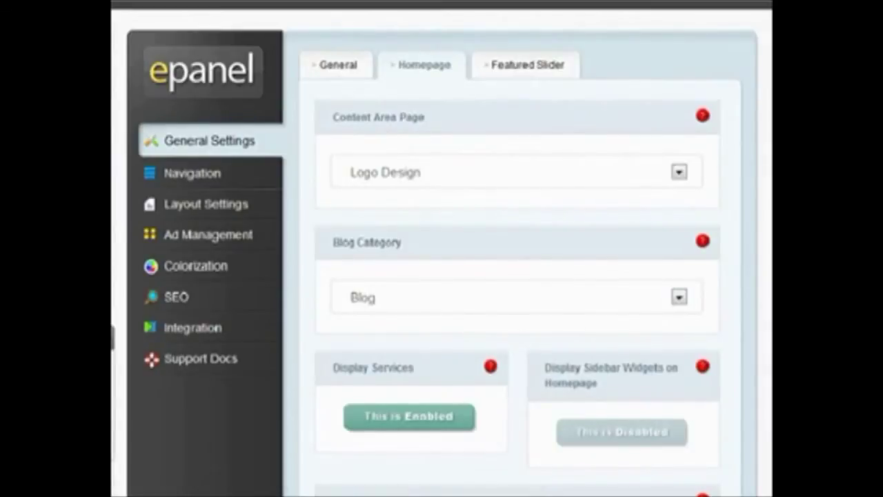
scroll(517, 276, "down", 2)
scroll(517, 276, "down", 2)
scroll(518, 276, "down", 4)
scroll(517, 276, "down", 3)
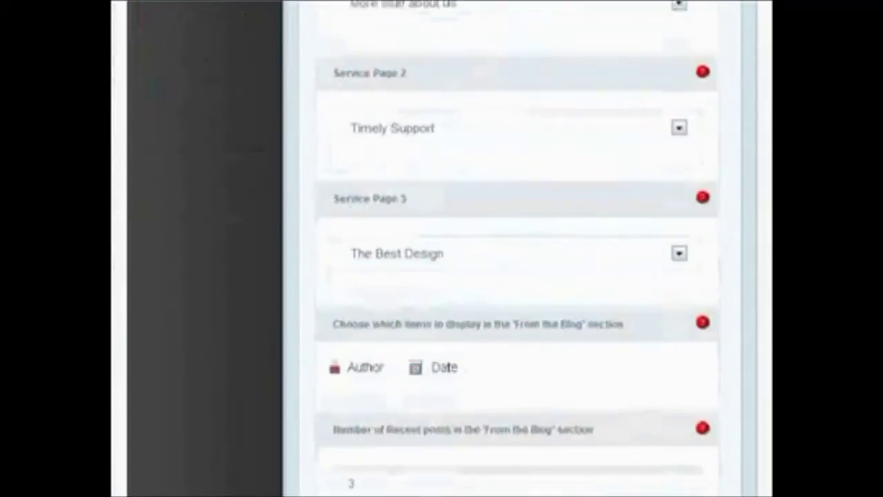
scroll(517, 248, "down", 2)
scroll(518, 248, "down", 1)
scroll(517, 248, "down", 1)
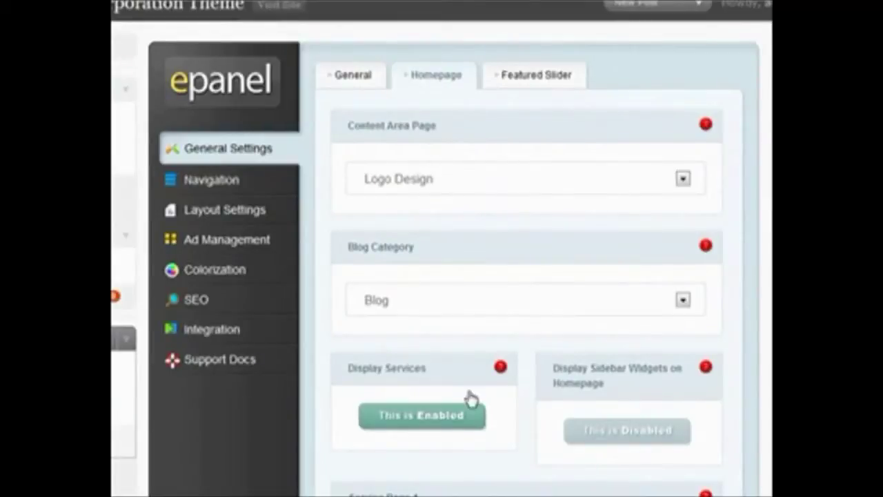
- Review the Featured Slider settings from top to bottom
left_click(524, 90)
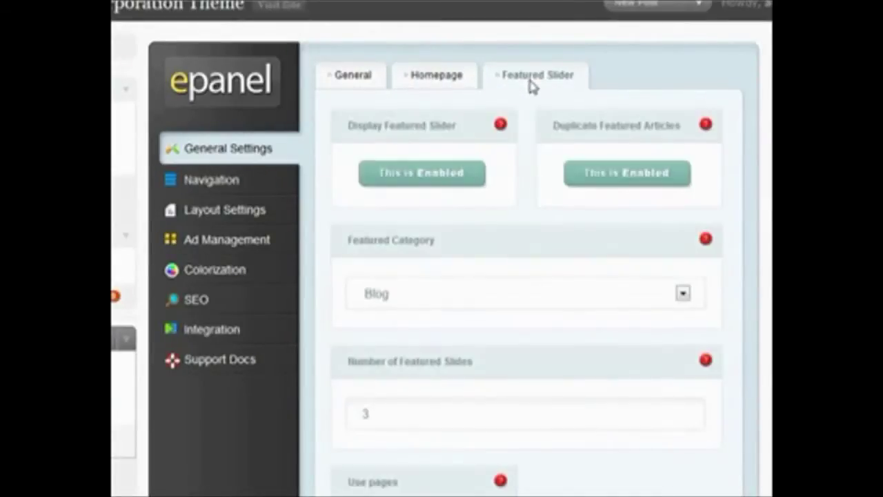
scroll(524, 276, "down", 1)
scroll(524, 276, "down", 2)
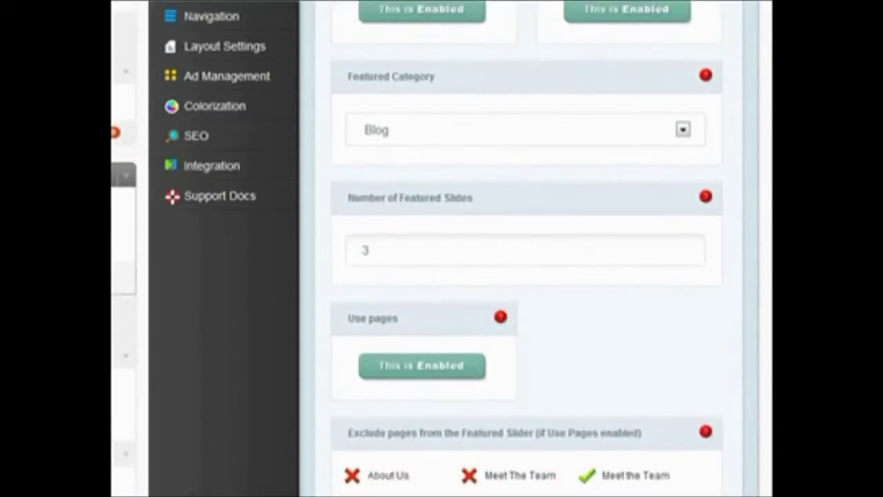
scroll(525, 275, "down", 2)
scroll(524, 276, "down", 2)
scroll(524, 276, "down", 2)
scroll(524, 276, "down", 2)
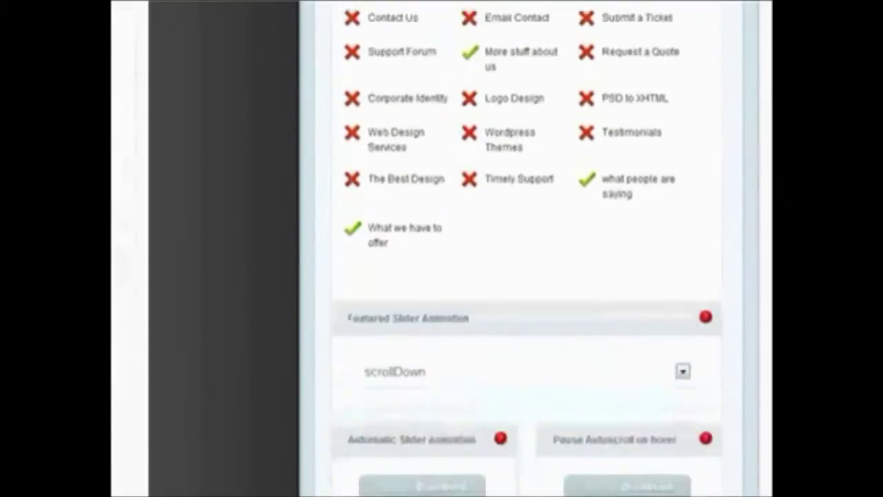
scroll(524, 275, "down", 1)
scroll(524, 276, "down", 1)
scroll(524, 276, "down", 1)
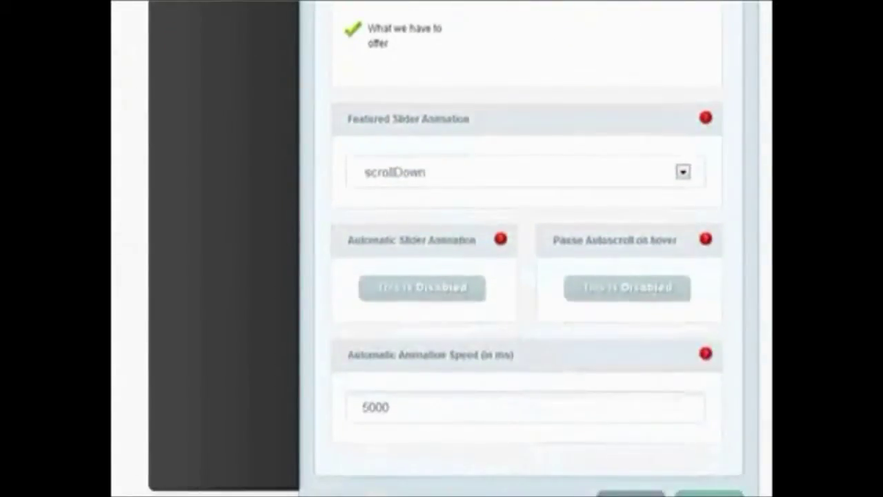
scroll(526, 241, "up", 1)
scroll(526, 241, "up", 2)
scroll(526, 242, "up", 4)
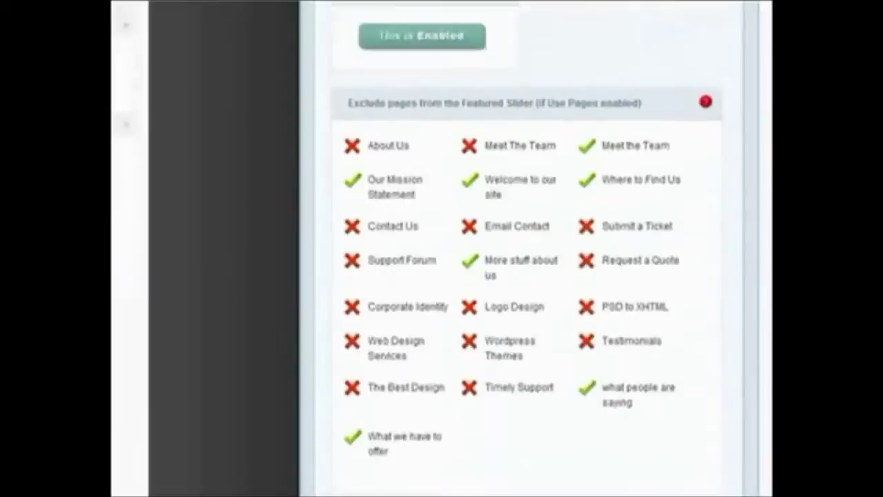
scroll(526, 242, "up", 2)
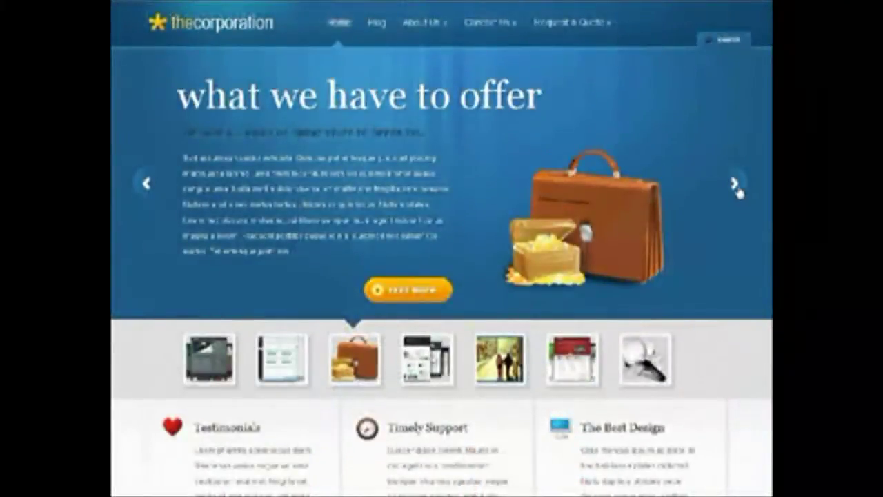
- Advance the homepage slider through its slides to What we have to offer
left_click(735, 185)
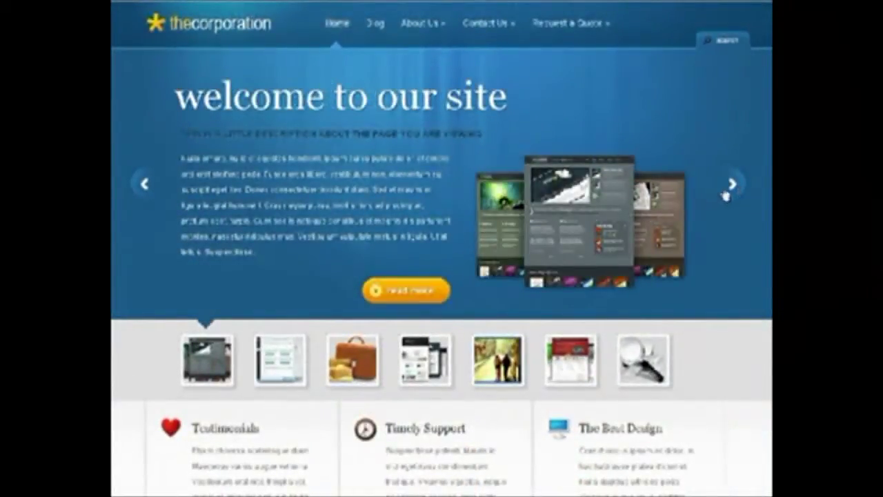
left_click(727, 191)
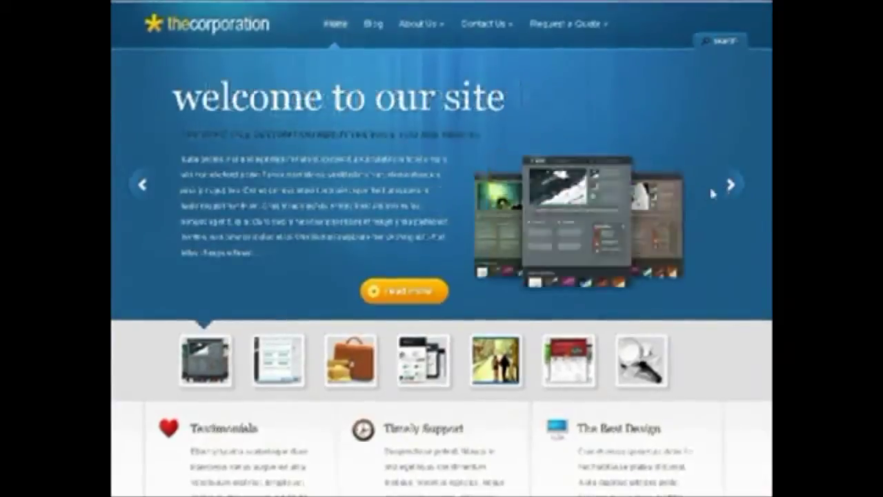
left_click(722, 193)
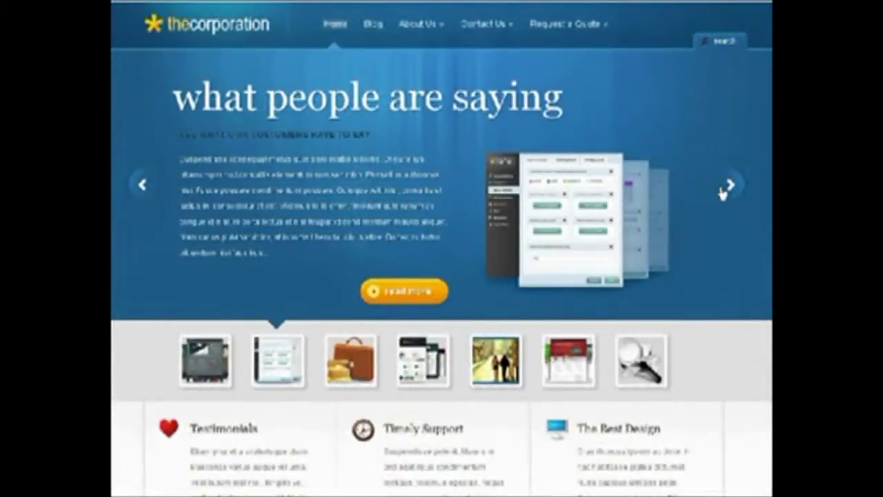
left_click(722, 193)
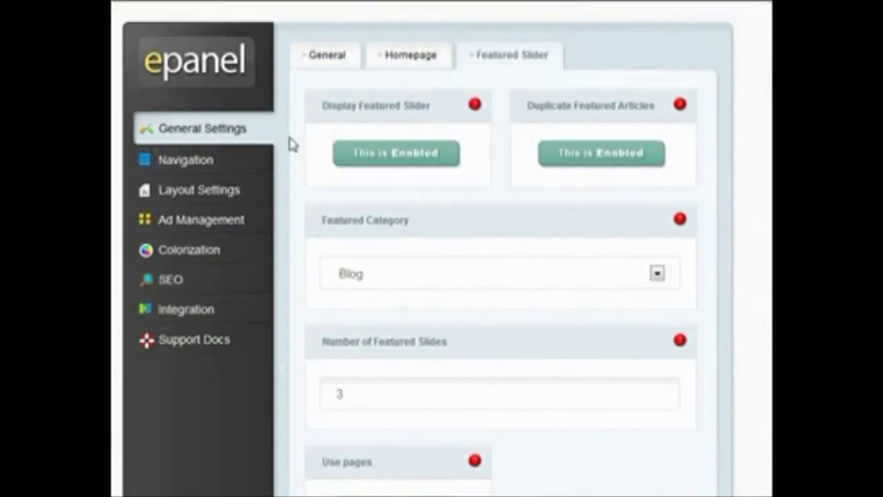
- Review which categories and pages appear in the Navigation settings
left_click(213, 159)
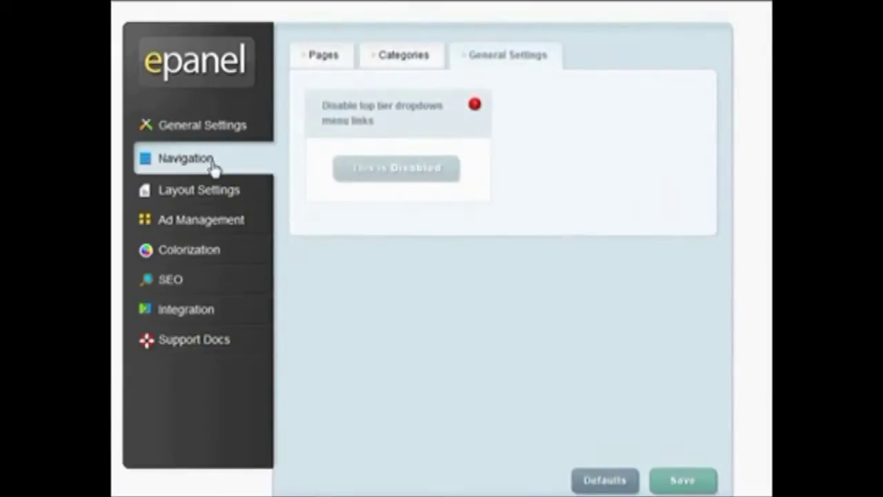
left_click(396, 62)
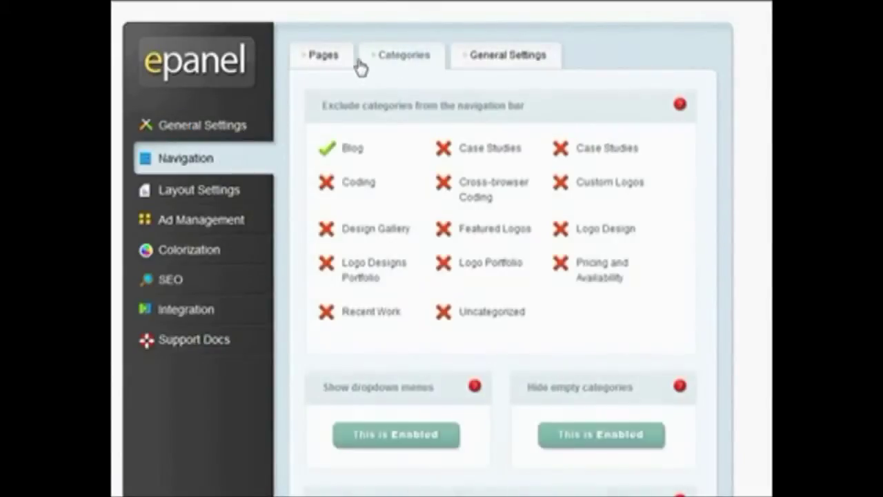
left_click(336, 63)
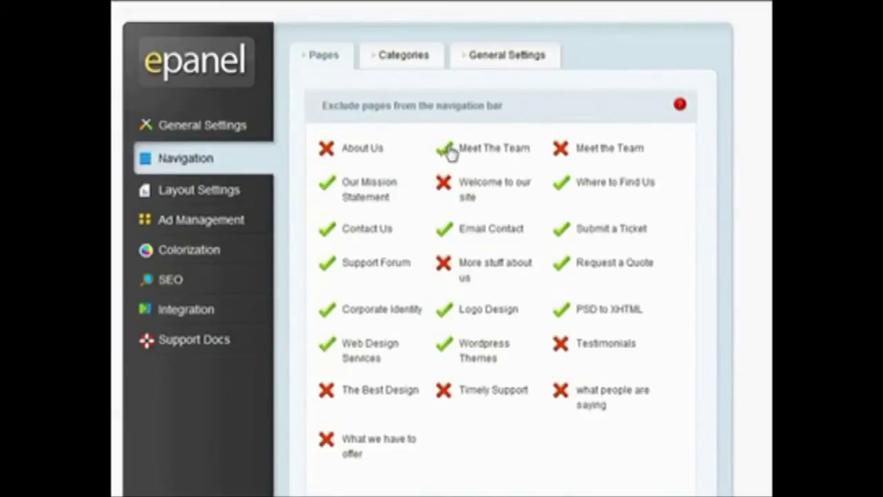
scroll(501, 276, "down", 1)
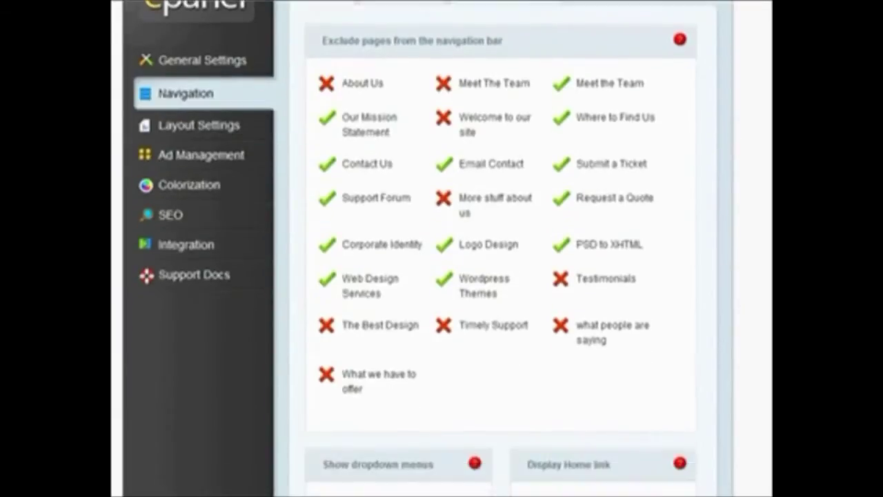
scroll(501, 276, "down", 2)
scroll(501, 276, "down", 2)
scroll(500, 276, "down", 2)
scroll(501, 276, "down", 1)
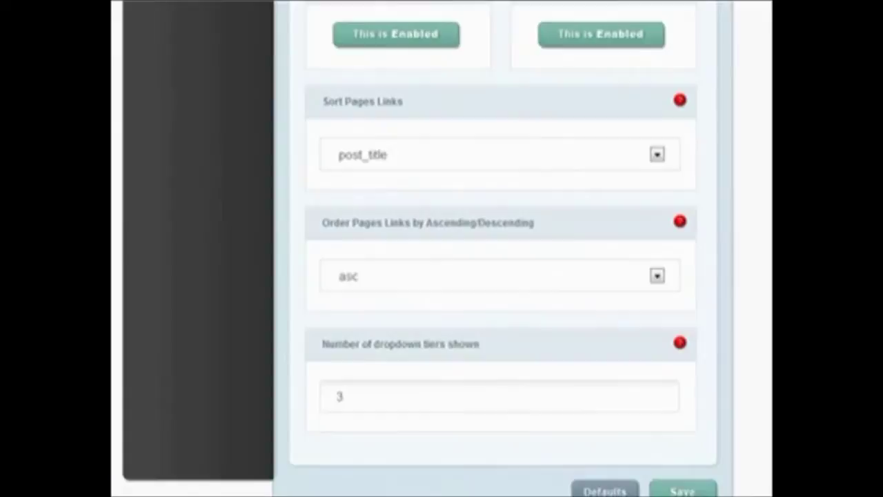
- Sort navigation page links by post_date
left_click(461, 160)
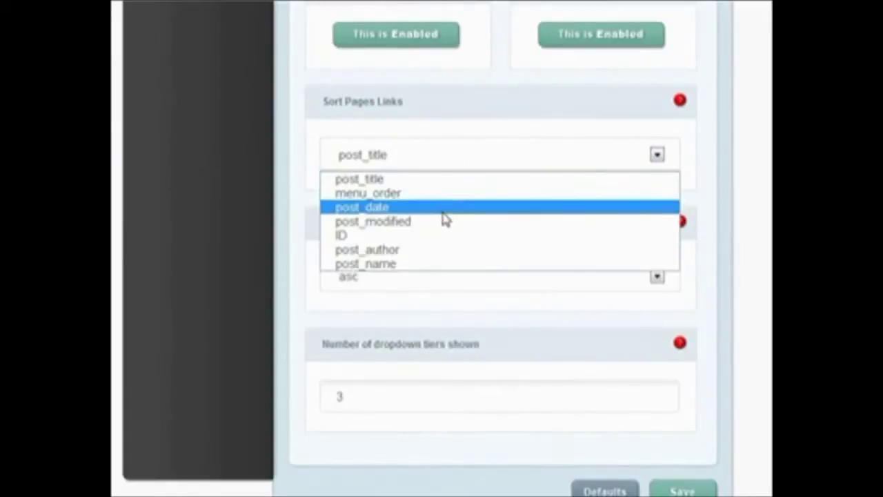
left_click(445, 208)
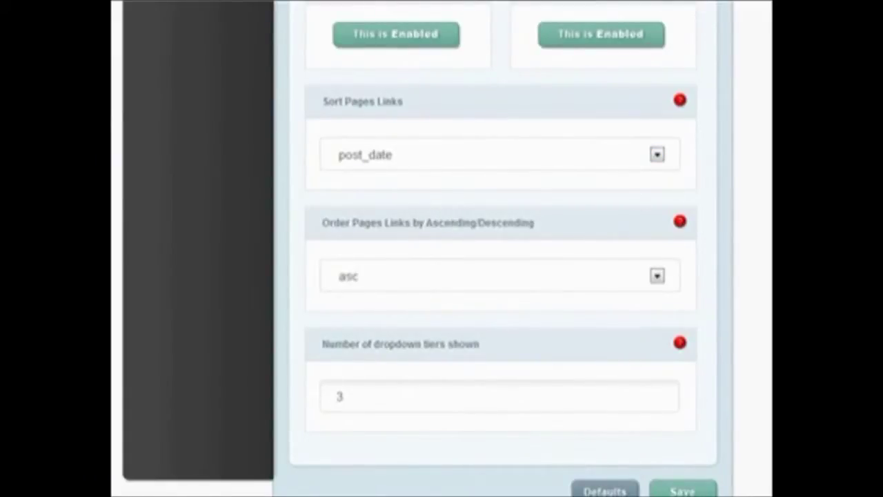
scroll(501, 249, "up", 2)
scroll(501, 248, "up", 2)
scroll(501, 248, "up", 1)
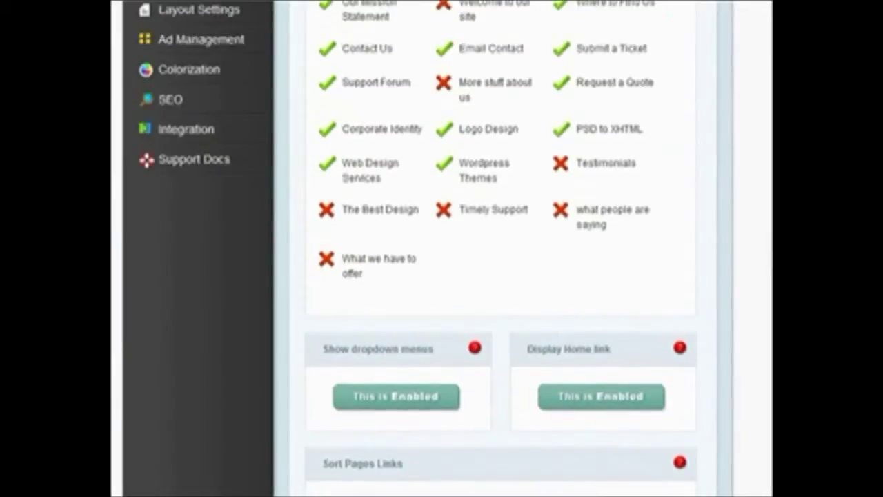
scroll(501, 248, "up", 2)
scroll(500, 249, "up", 1)
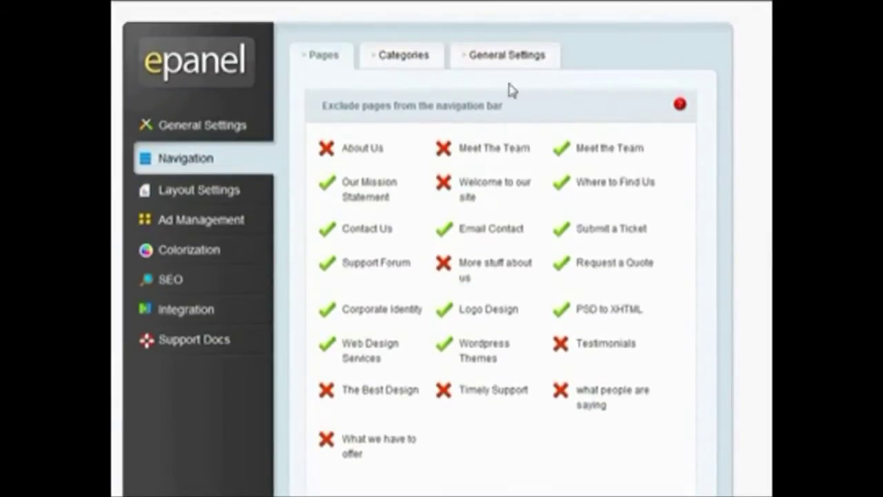
- Browse Layout Settings, viewing the Single Page Layout and General Settings tabs
left_click(247, 193)
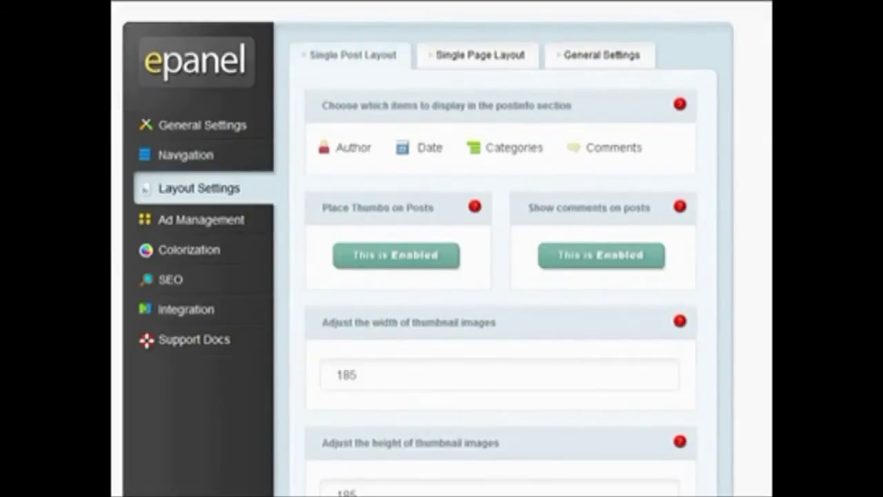
scroll(501, 248, "down", 1)
scroll(501, 248, "down", 1)
scroll(500, 248, "down", 1)
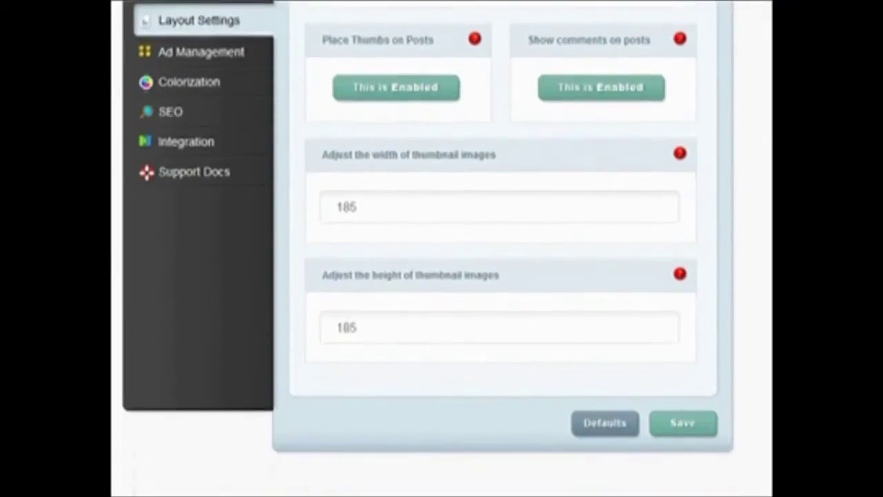
scroll(692, 123, "up", 1)
scroll(691, 123, "up", 2)
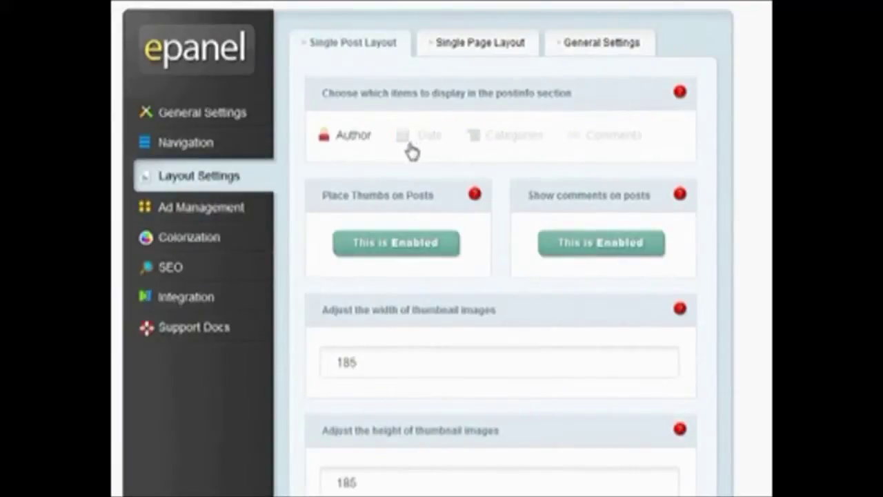
left_click(472, 48)
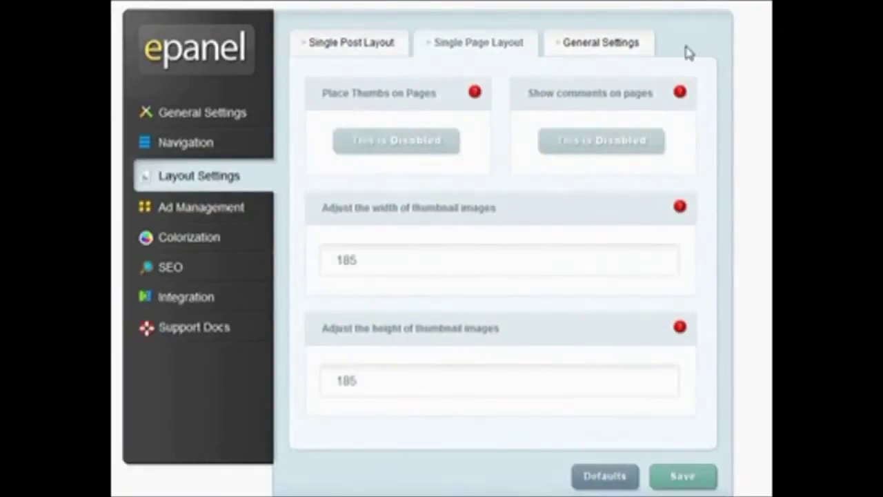
left_click(634, 51)
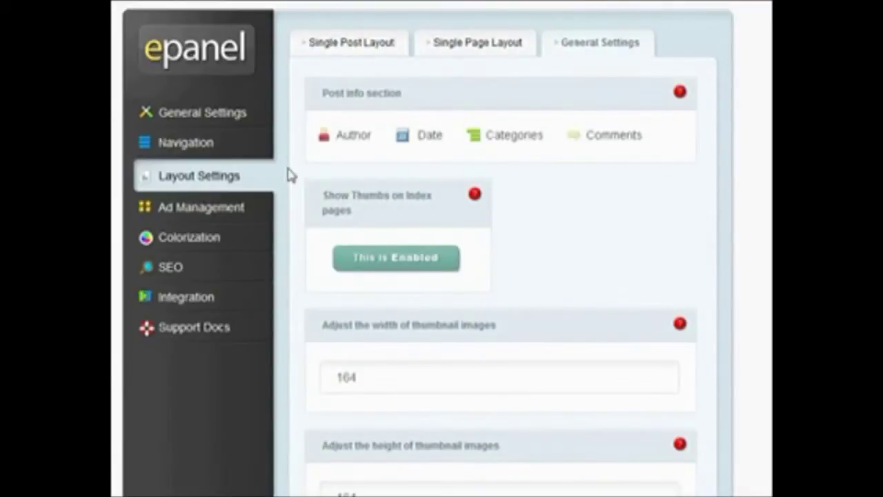
- Review the Ad Management banner fields and toggle the 468x60 banner setting
left_click(247, 211)
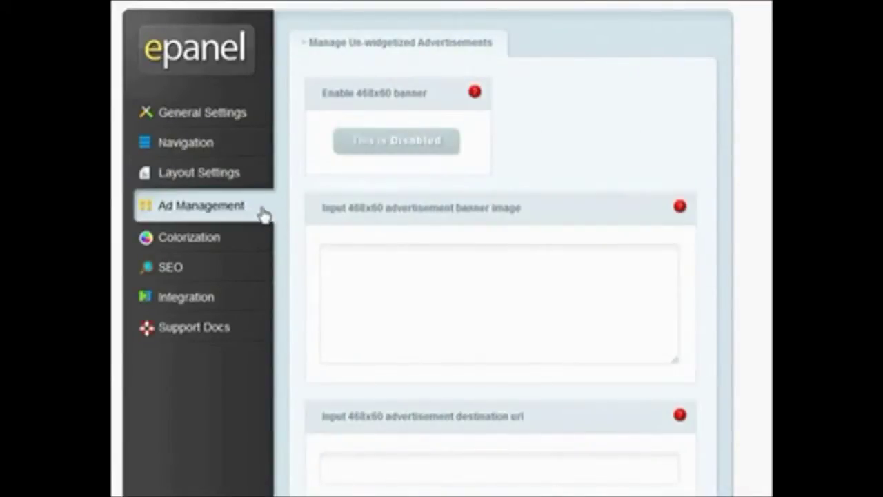
scroll(500, 276, "down", 1)
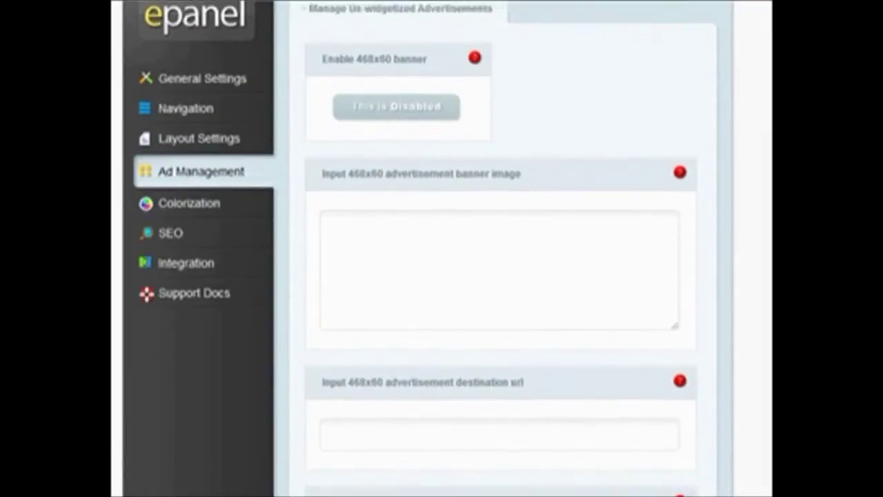
scroll(500, 276, "down", 1)
scroll(500, 276, "down", 2)
scroll(500, 276, "down", 1)
scroll(500, 276, "up", 1)
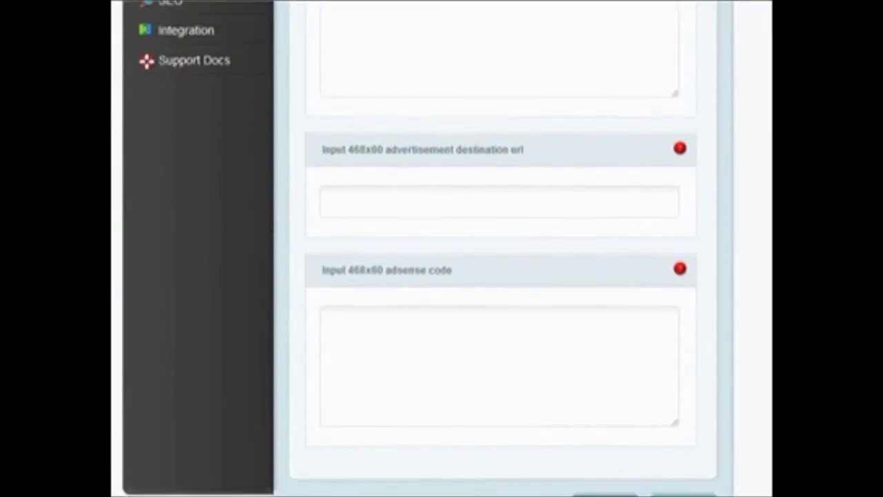
scroll(500, 276, "up", 1)
scroll(500, 276, "up", 1)
scroll(500, 276, "up", 2)
scroll(500, 276, "up", 1)
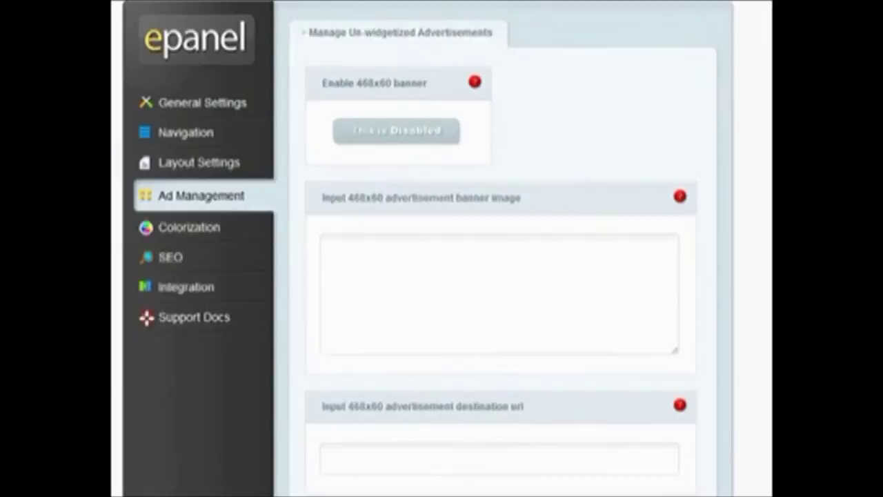
left_click(449, 142)
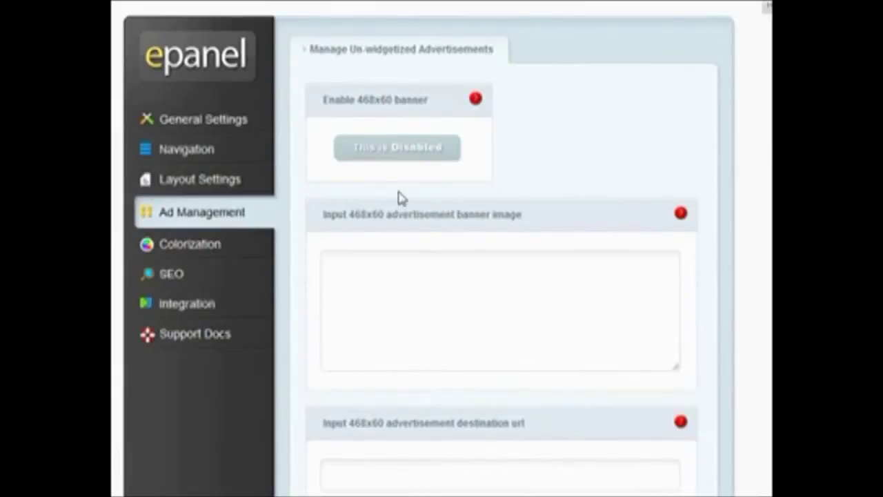
- Apply green 0acc95 as the Colorization menu link colour
left_click(234, 253)
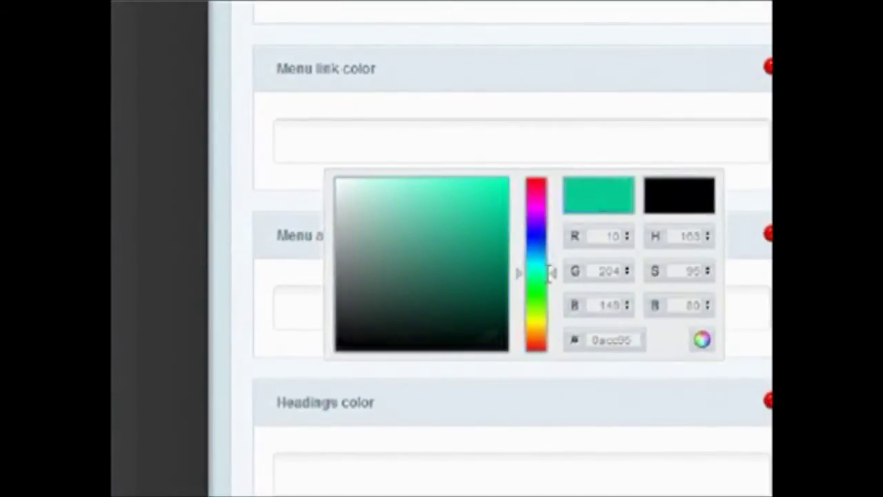
left_click(700, 339)
scroll(500, 249, "up", 2)
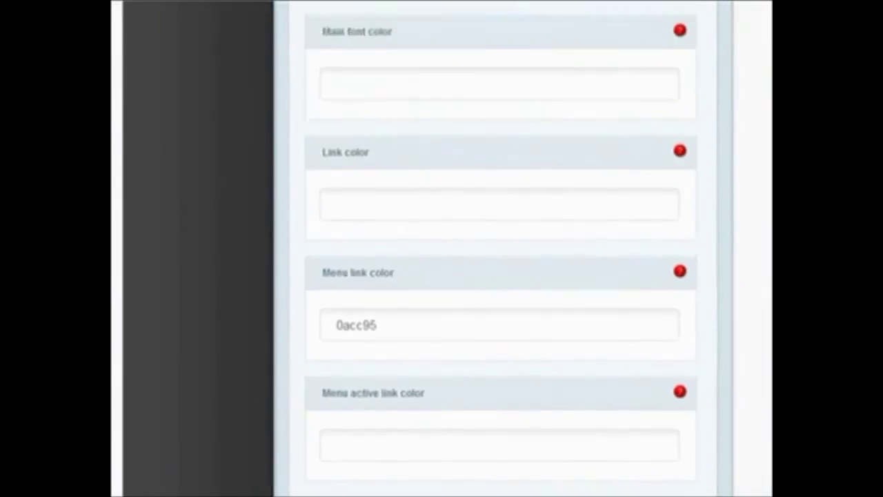
scroll(500, 249, "up", 2)
scroll(500, 248, "up", 2)
scroll(501, 248, "up", 1)
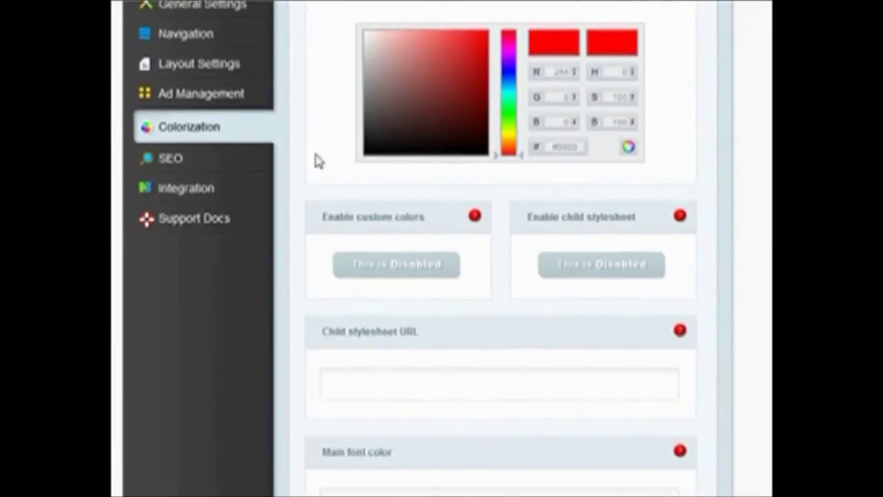
- Enable canonical URLs under Homepage SEO, then move to the Integration settings
left_click(257, 169)
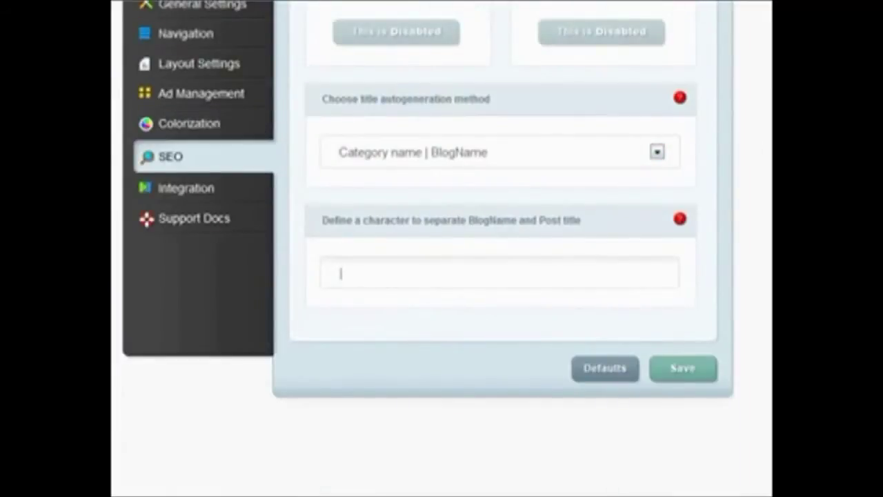
scroll(442, 248, "up", 1)
scroll(441, 249, "up", 1)
scroll(442, 248, "up", 1)
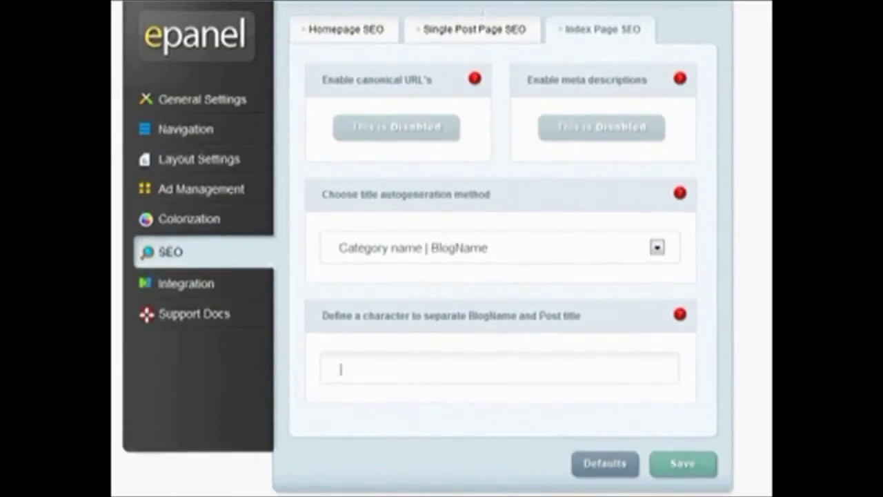
left_click(502, 34)
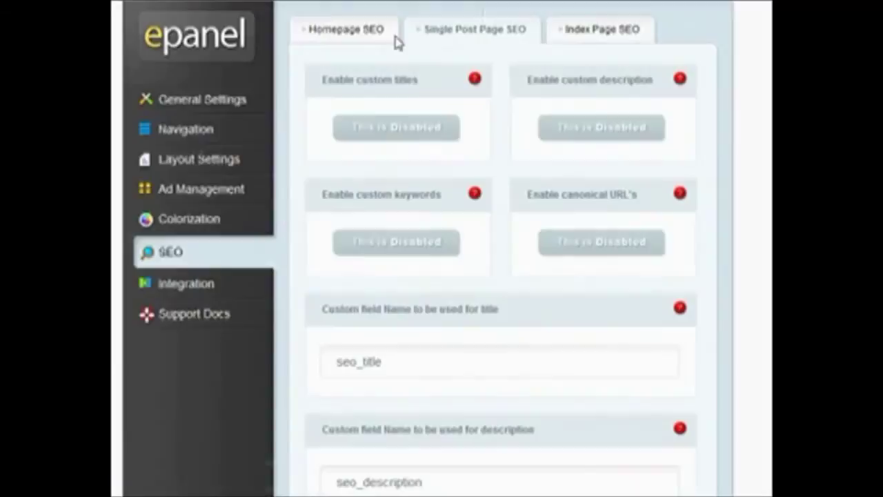
left_click(366, 38)
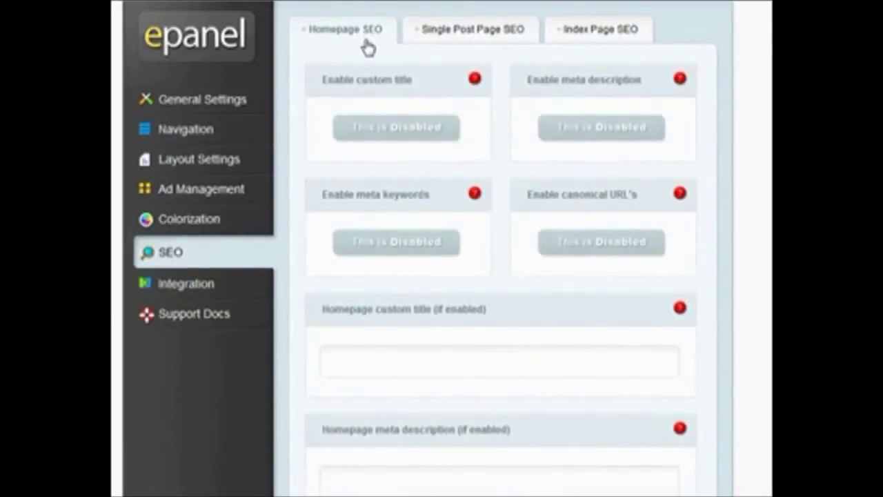
left_click(617, 247)
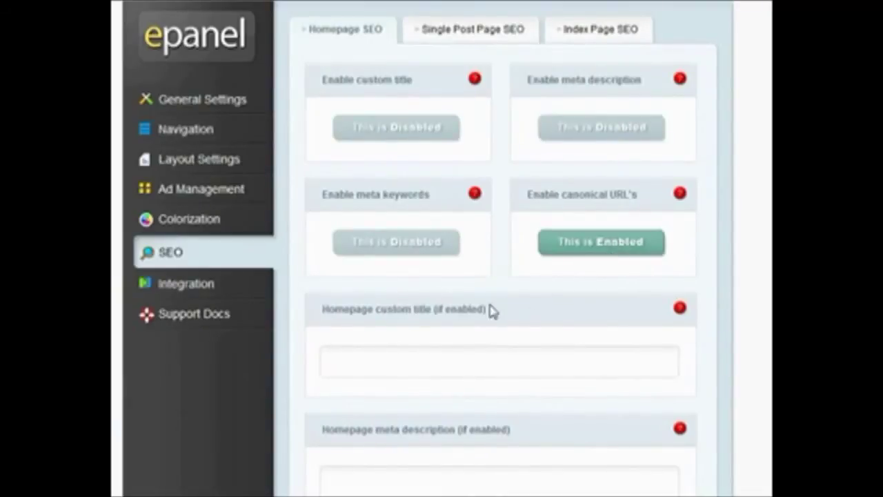
left_click(216, 293)
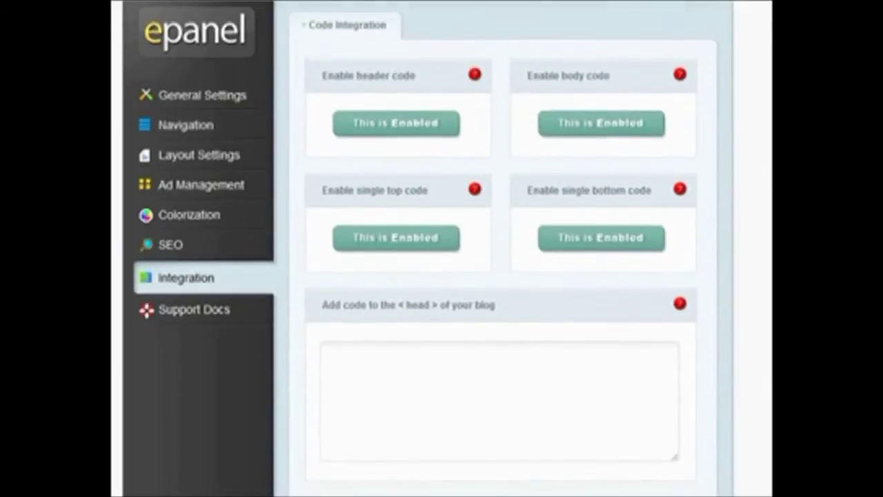
scroll(424, 276, "down", 1)
scroll(424, 276, "down", 1)
scroll(425, 276, "down", 2)
scroll(501, 276, "down", 3)
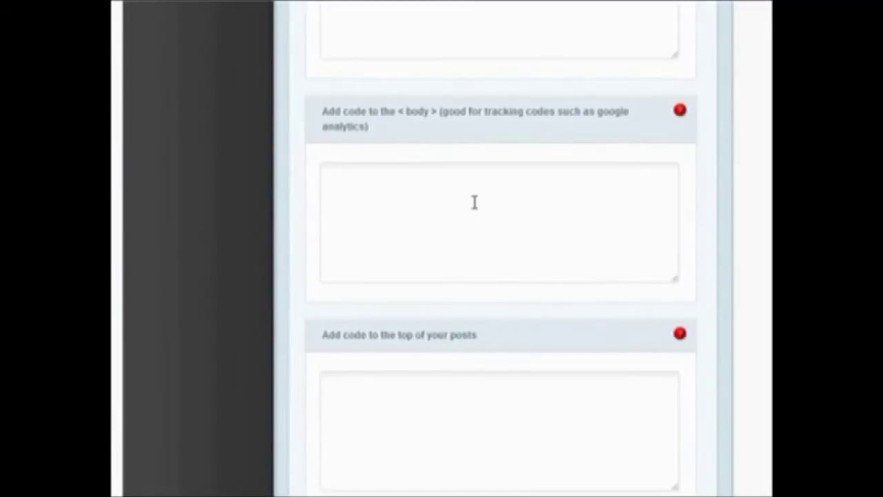
scroll(501, 276, "down", 4)
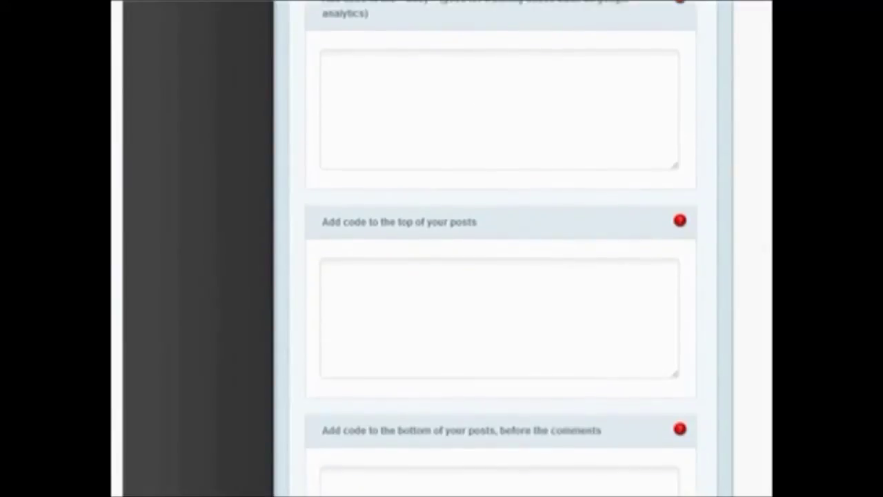
scroll(501, 276, "down", 4)
scroll(501, 276, "down", 3)
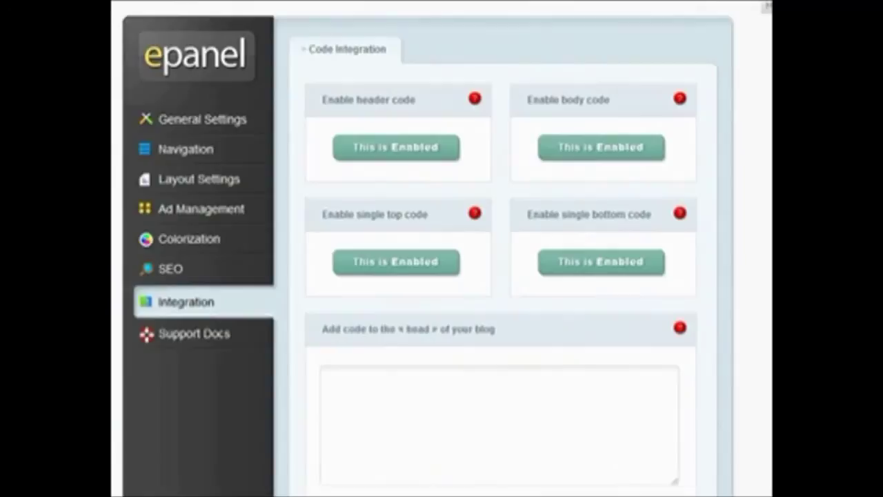
- Open Support Docs' Troubleshooting FAQ and scroll through the readme, video tutorial and plugin questions
left_click(212, 343)
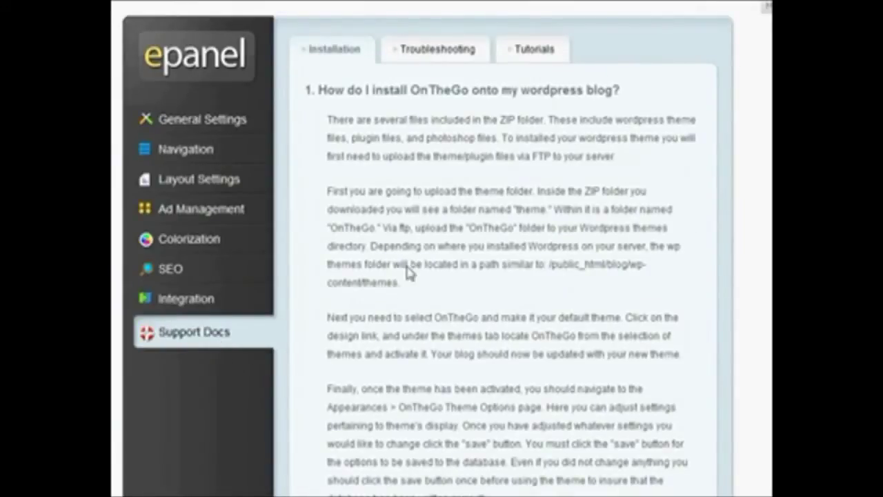
left_click(420, 59)
scroll(428, 249, "down", 1)
scroll(428, 248, "down", 2)
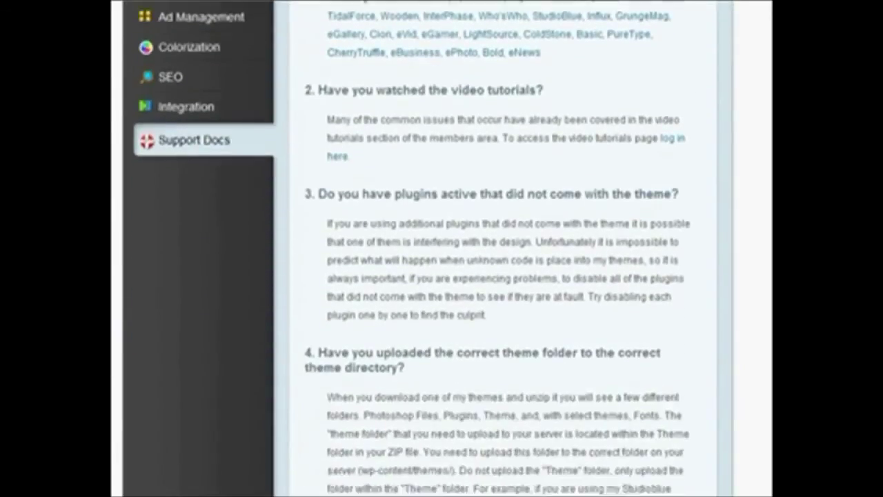
scroll(428, 249, "up", 1)
scroll(428, 248, "up", 1)
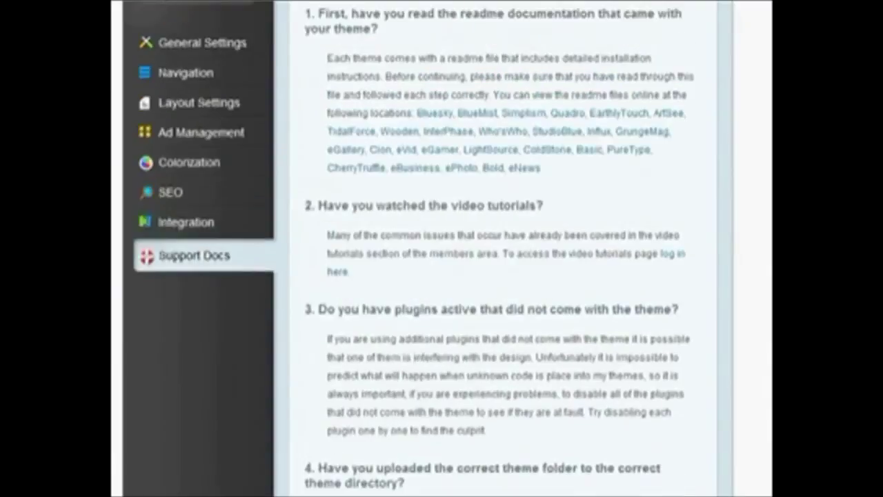